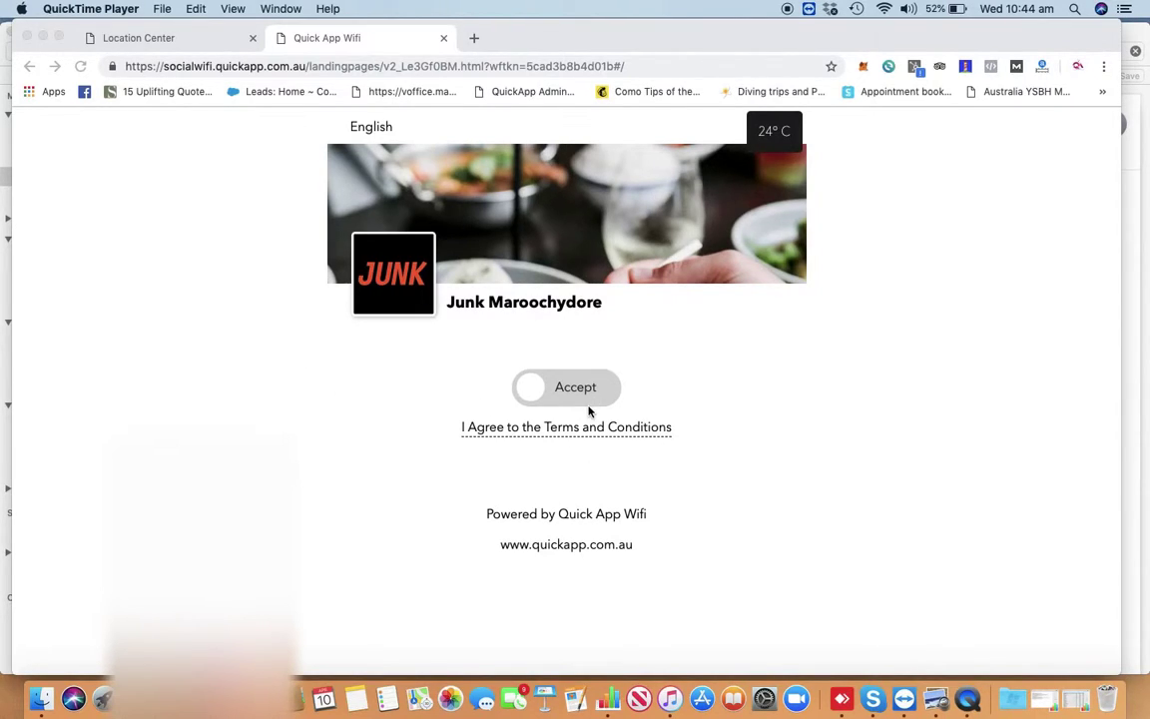
Accept the Junk Maroochydore WiFi Terms and Conditions and sign in with Facebook.
click(546, 407)
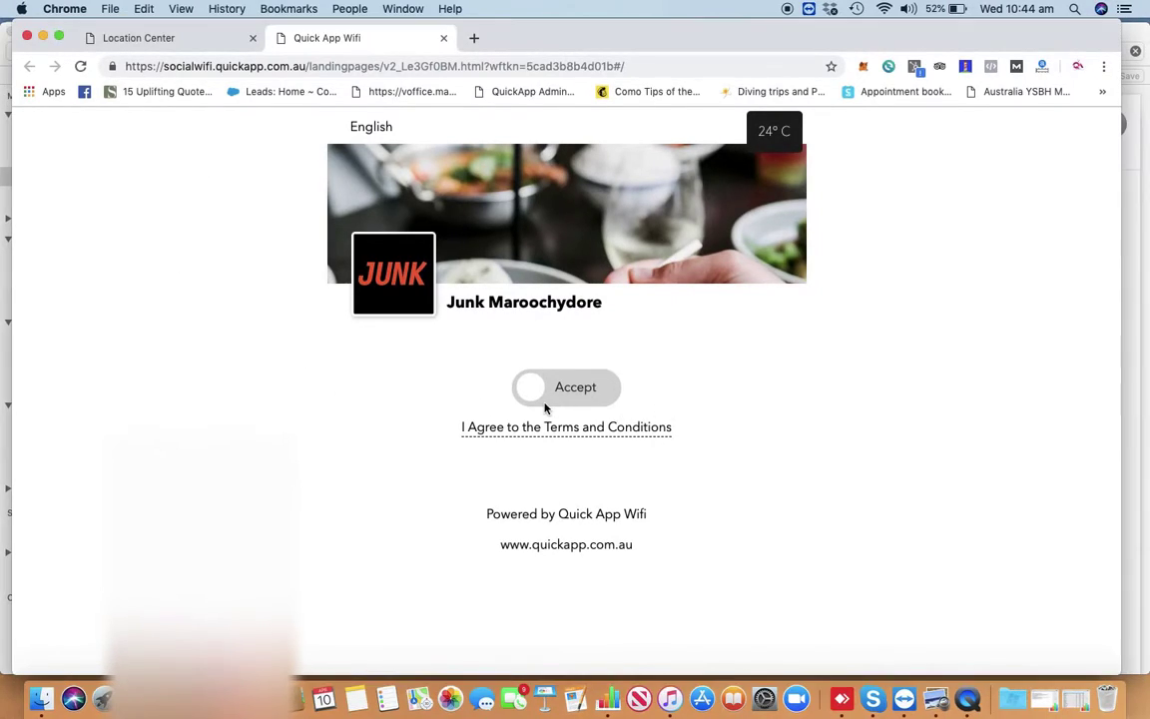
click(566, 396)
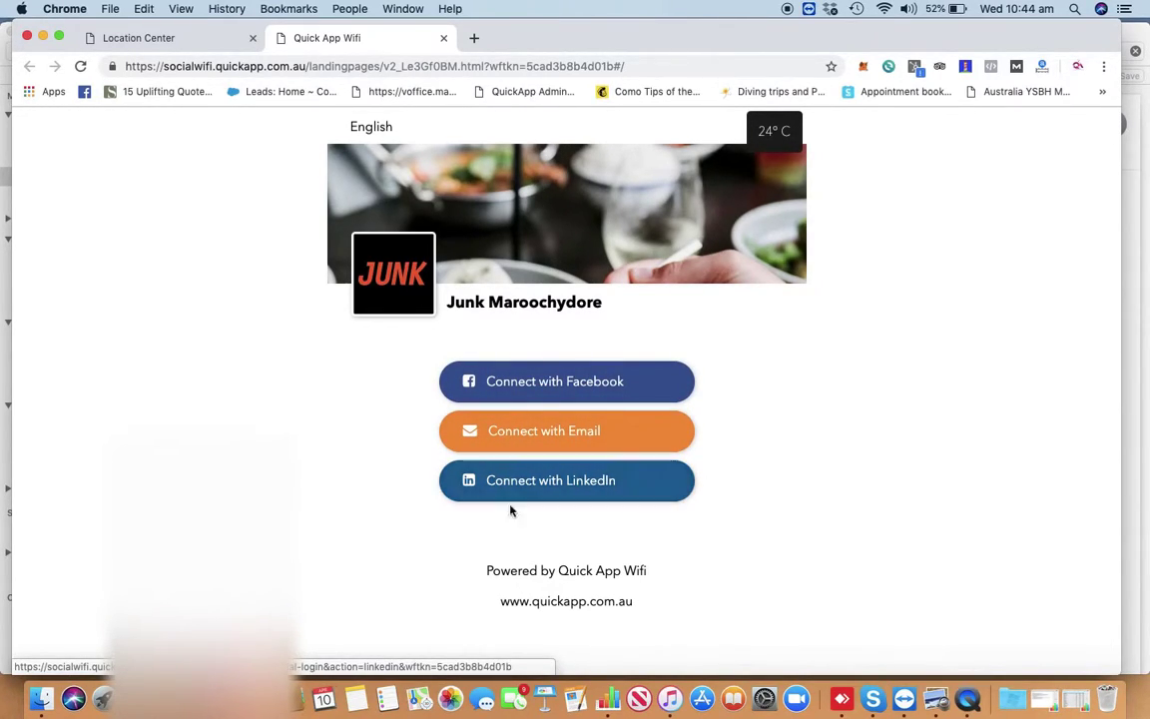
click(563, 394)
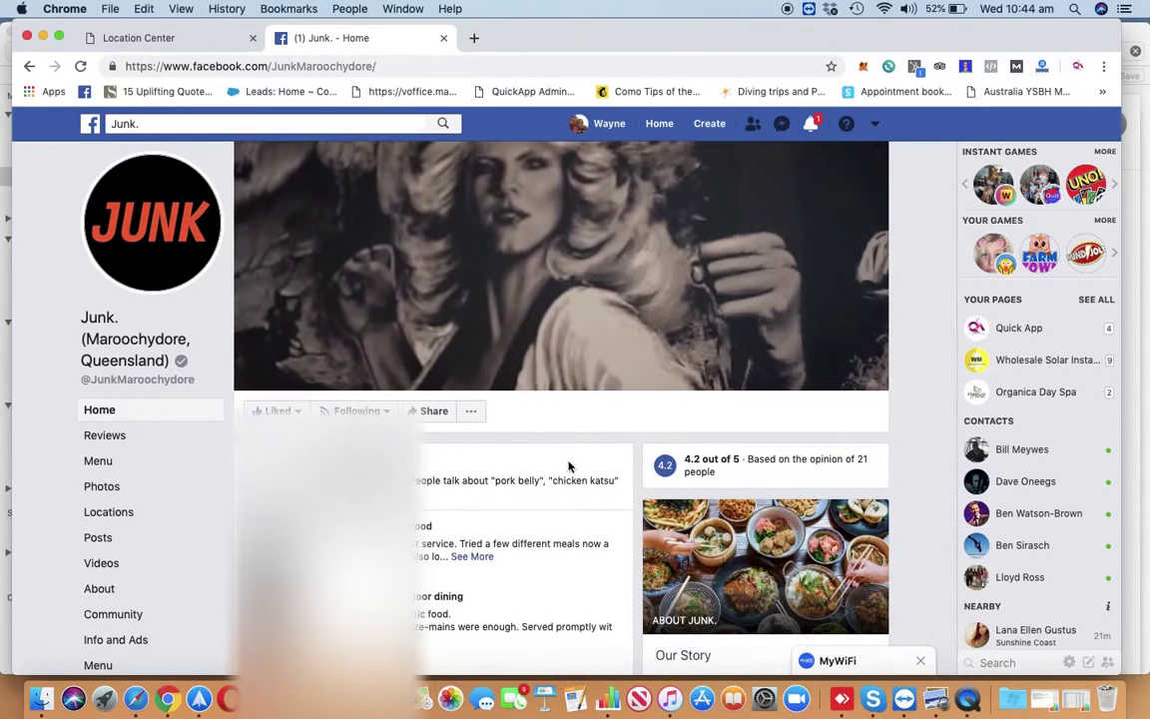
Return to the Location Center dashboard to view the 62 new versus 16 returning guests chart.
click(173, 43)
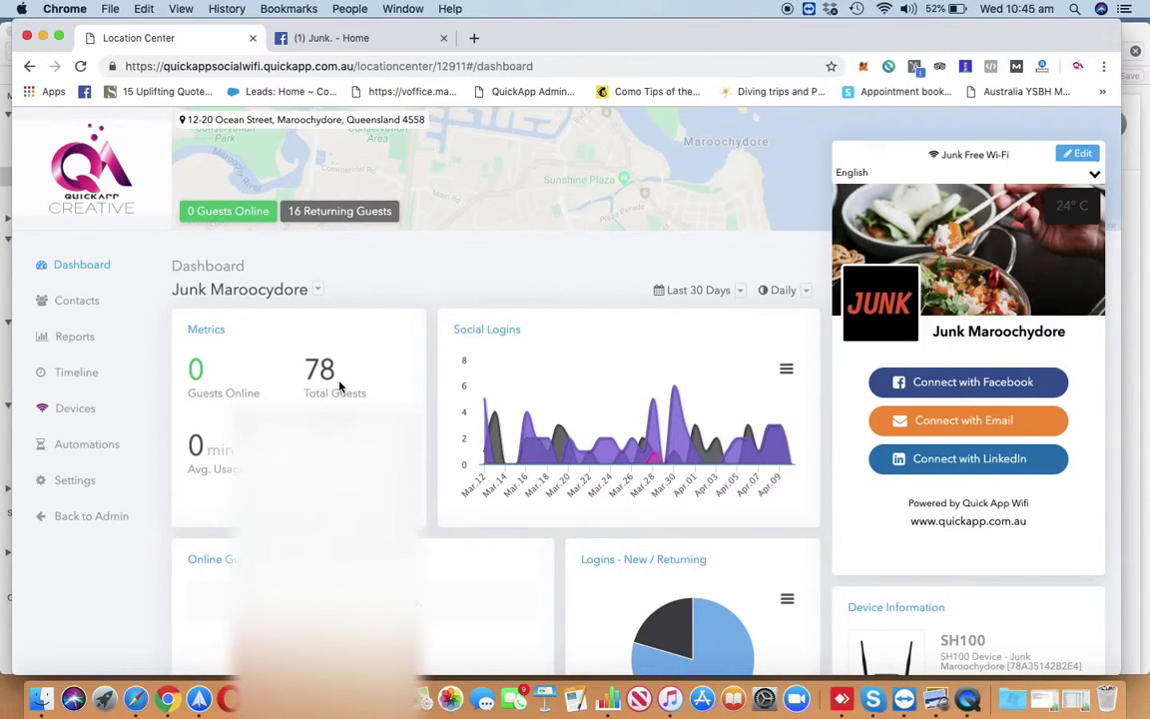
scroll(340, 384, down, 3)
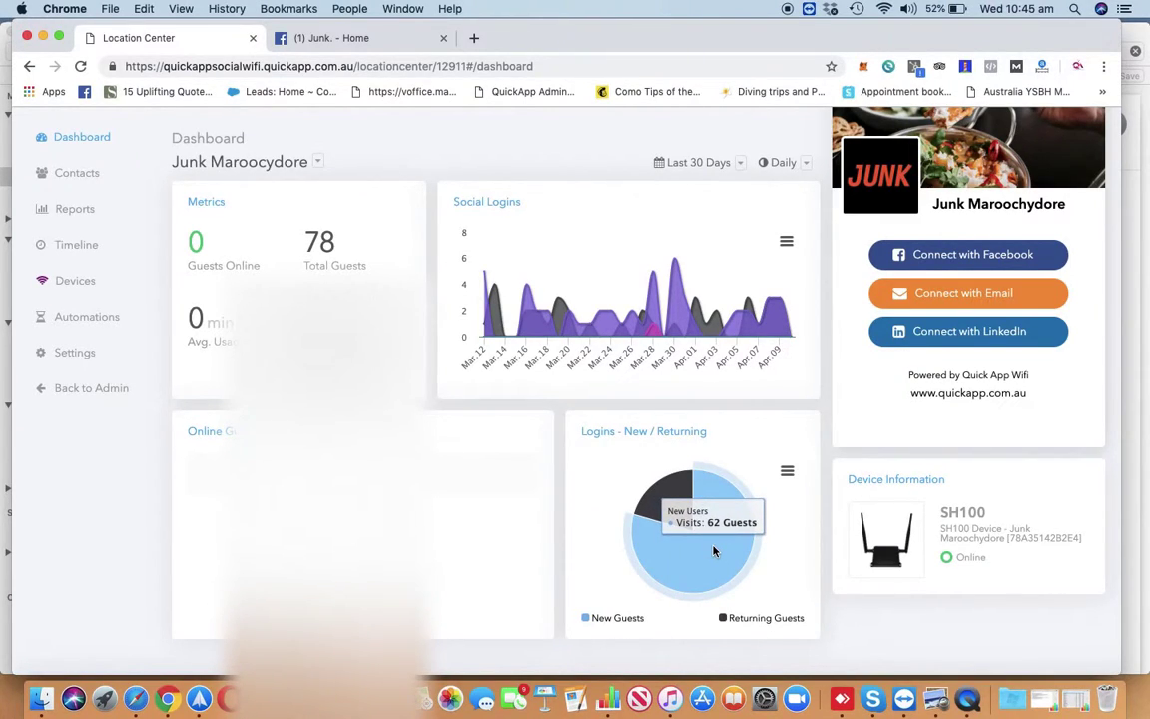
mouse_move(671, 624)
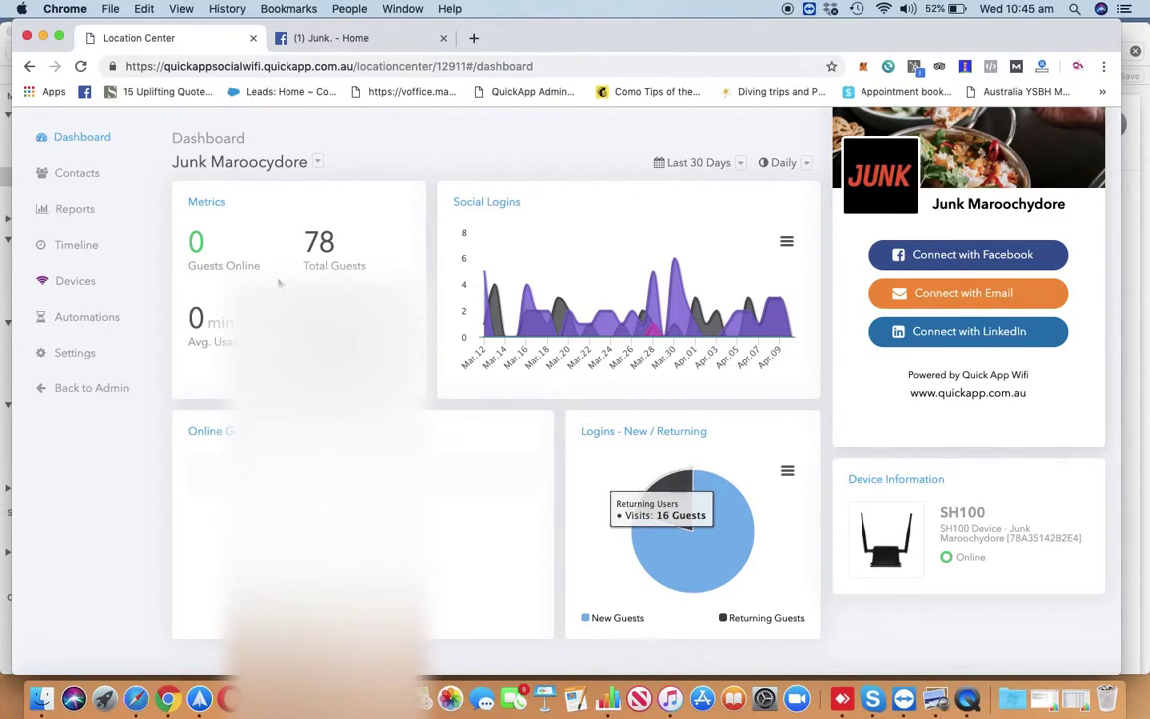
Open Contacts and browse the 78-guest list down to the pagination and back to the top.
click(72, 173)
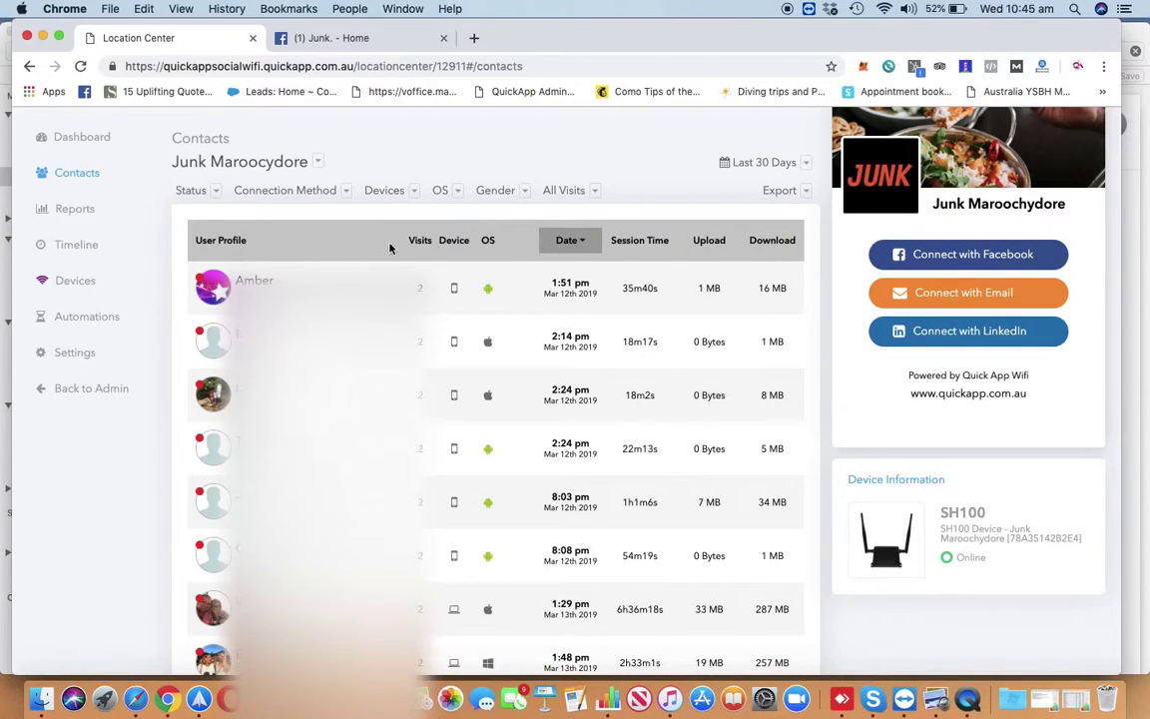
scroll(399, 385, down, 1)
scroll(399, 384, down, 1)
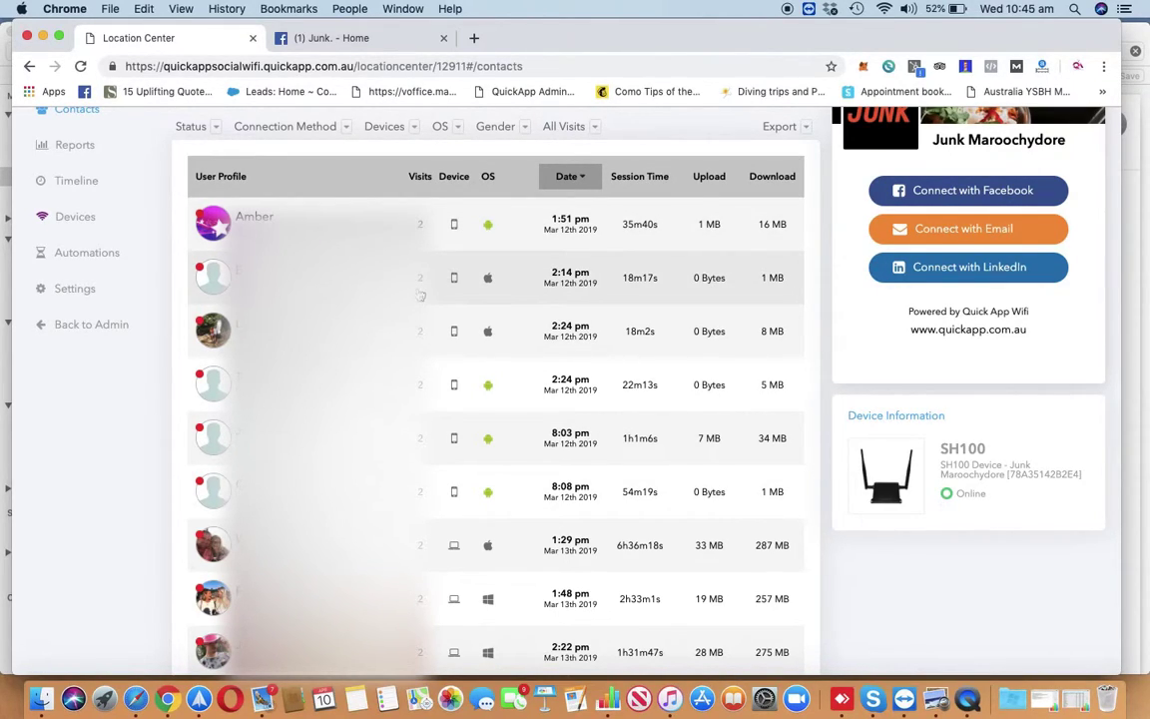
scroll(421, 295, down, 2)
scroll(421, 295, down, 3)
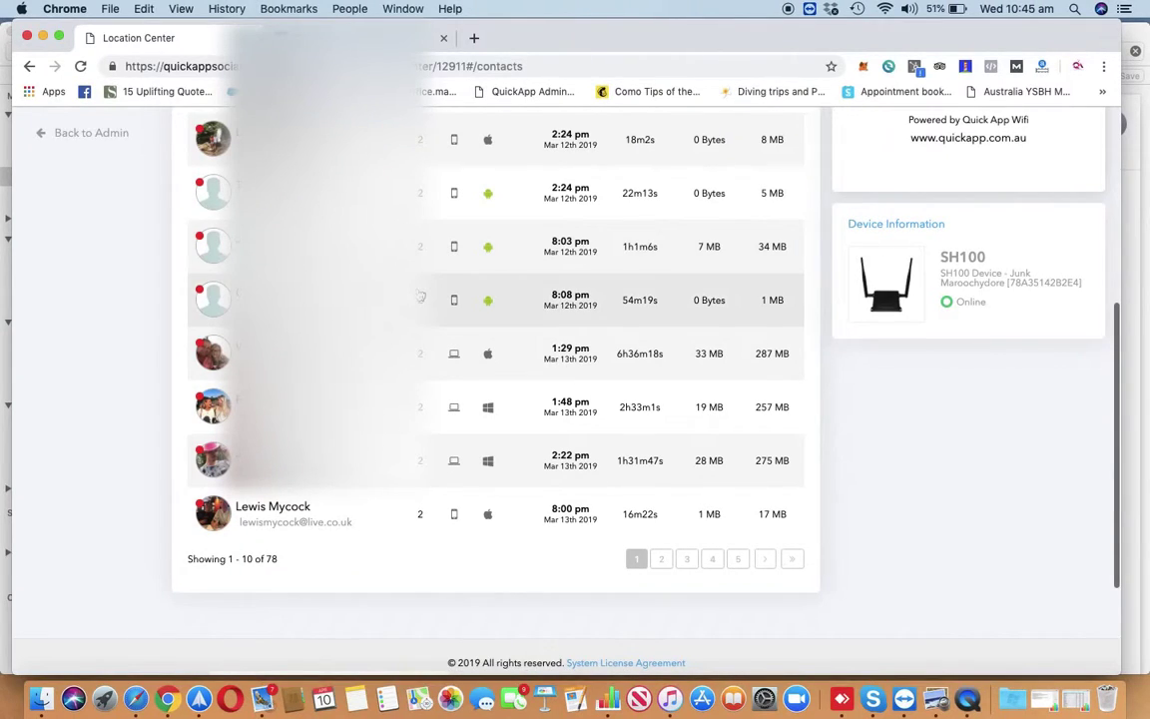
scroll(420, 296, up, 1)
scroll(421, 295, up, 1)
scroll(420, 296, up, 1)
scroll(421, 296, up, 1)
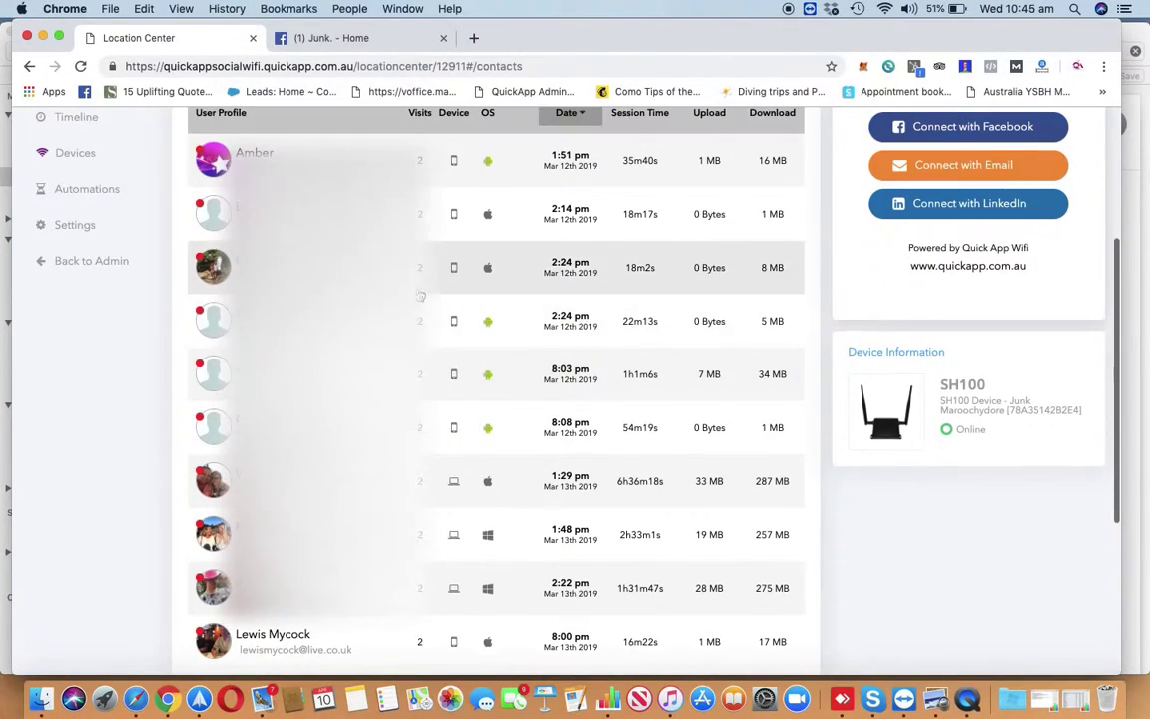
scroll(421, 296, up, 3)
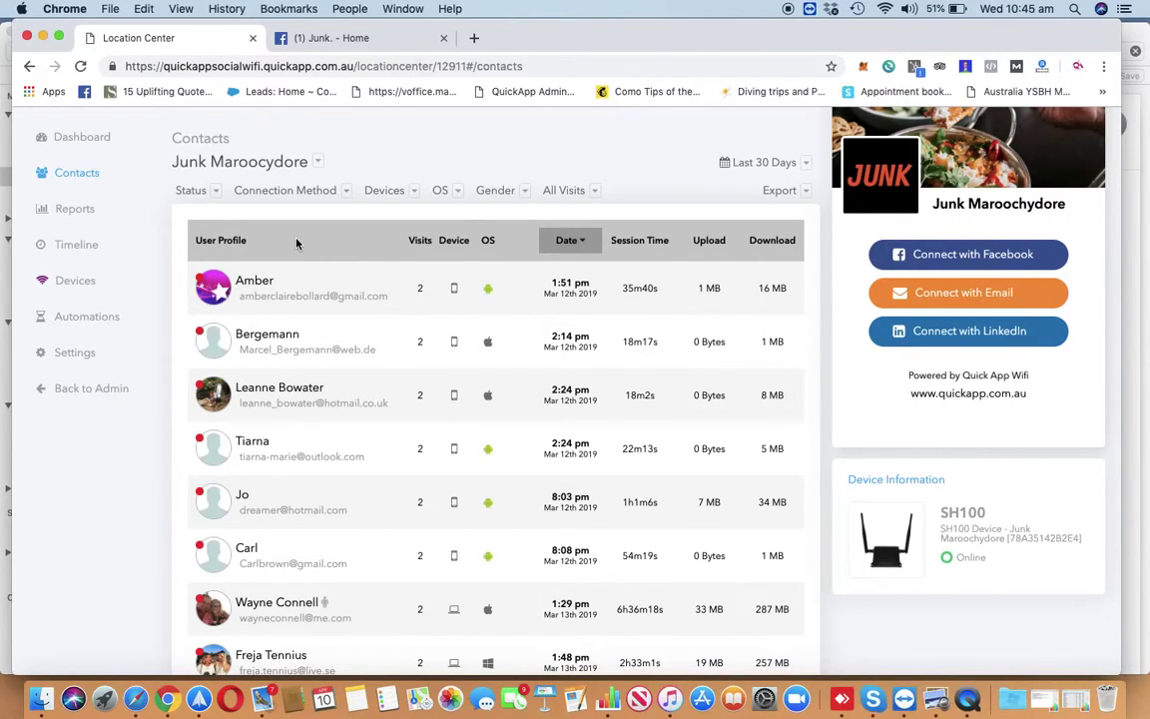
click(74, 209)
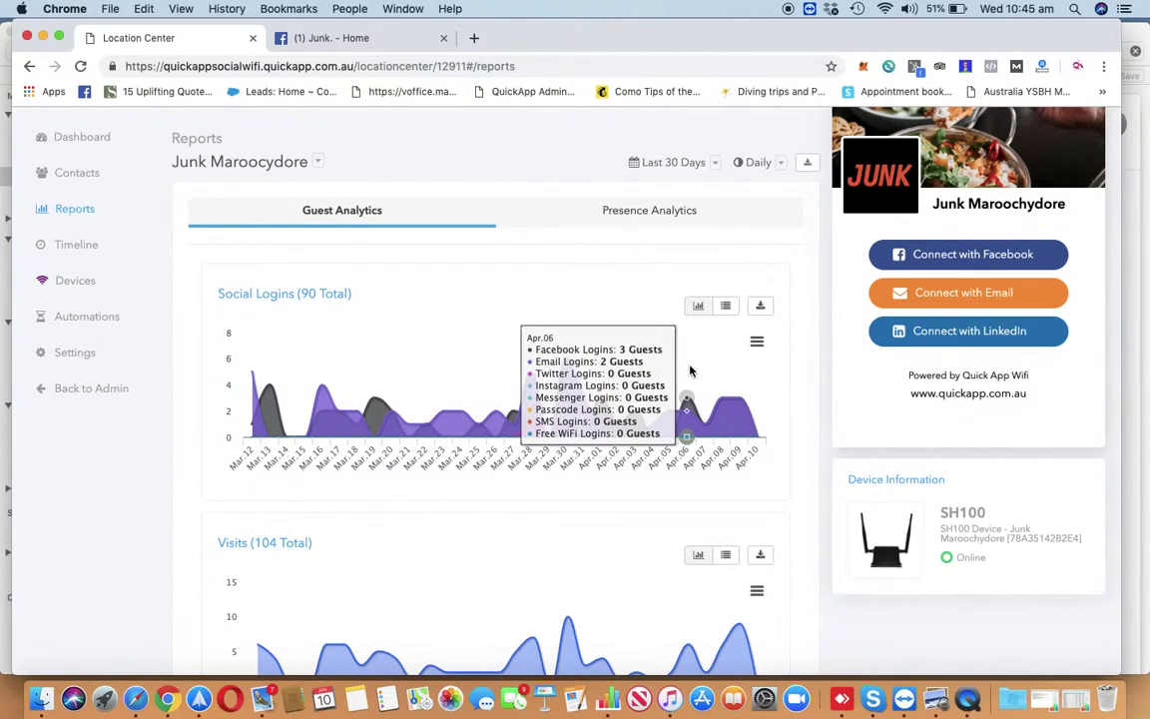
scroll(691, 372, down, 2)
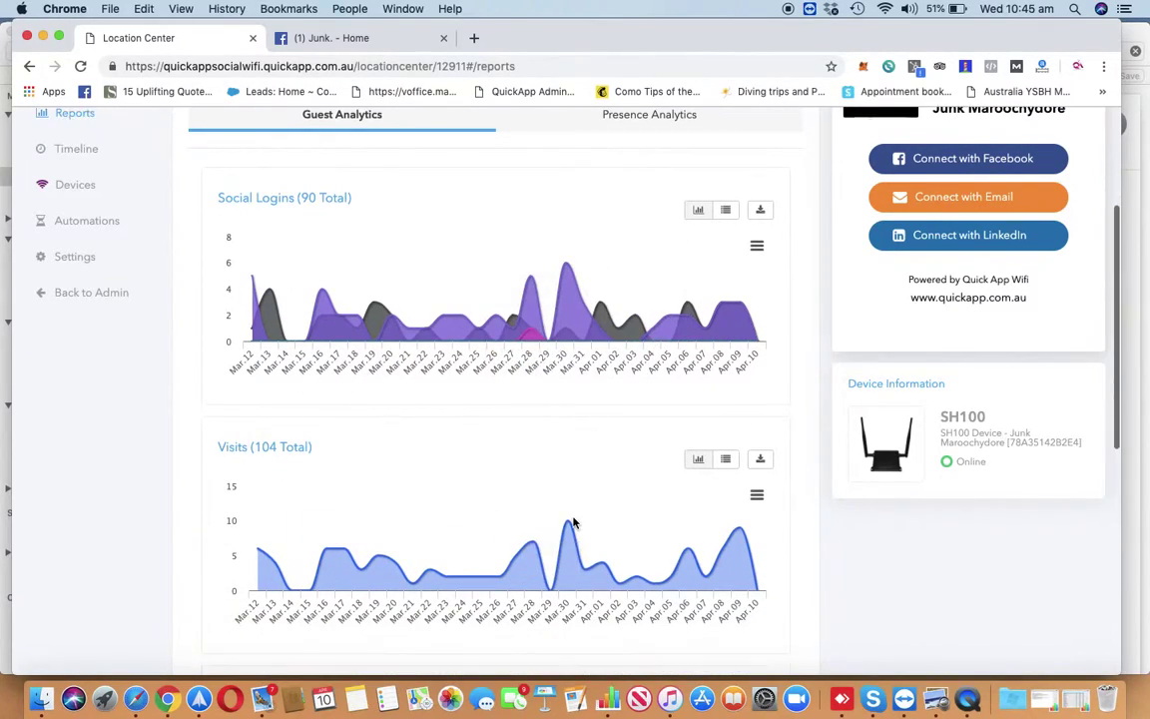
scroll(575, 521, down, 2)
scroll(574, 521, down, 2)
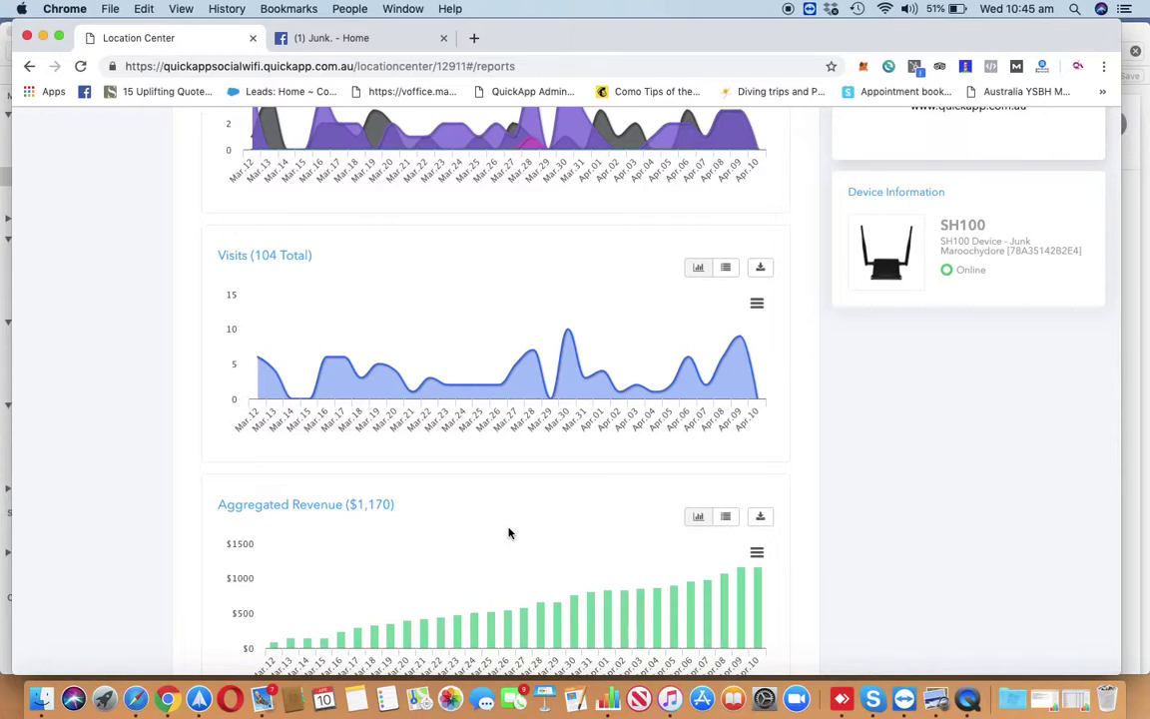
scroll(509, 533, up, 1)
scroll(508, 534, up, 2)
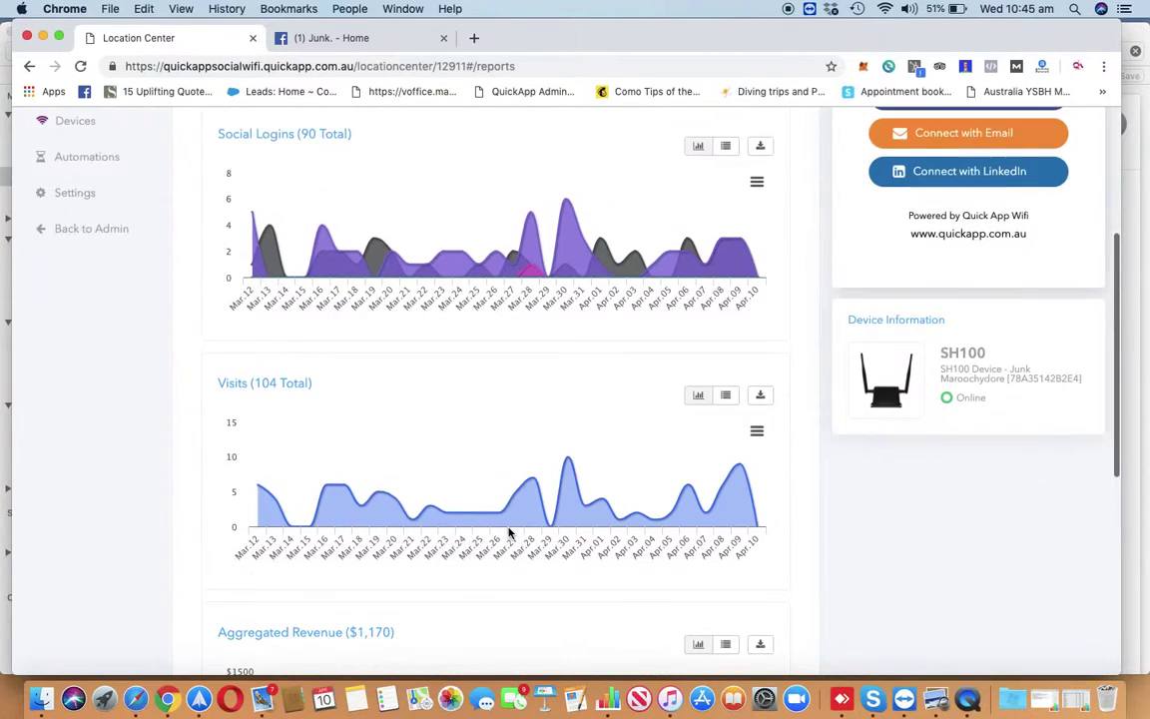
scroll(508, 534, up, 1)
scroll(508, 533, up, 2)
scroll(508, 533, up, 1)
scroll(508, 533, up, 1)
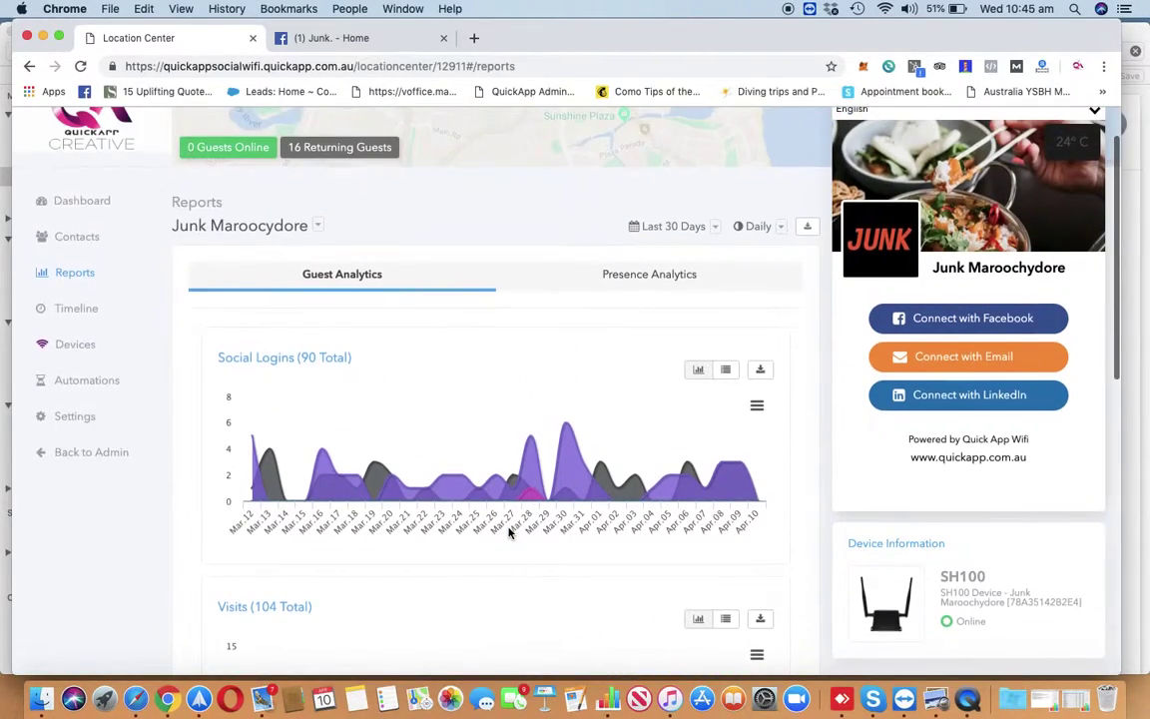
scroll(509, 533, up, 1)
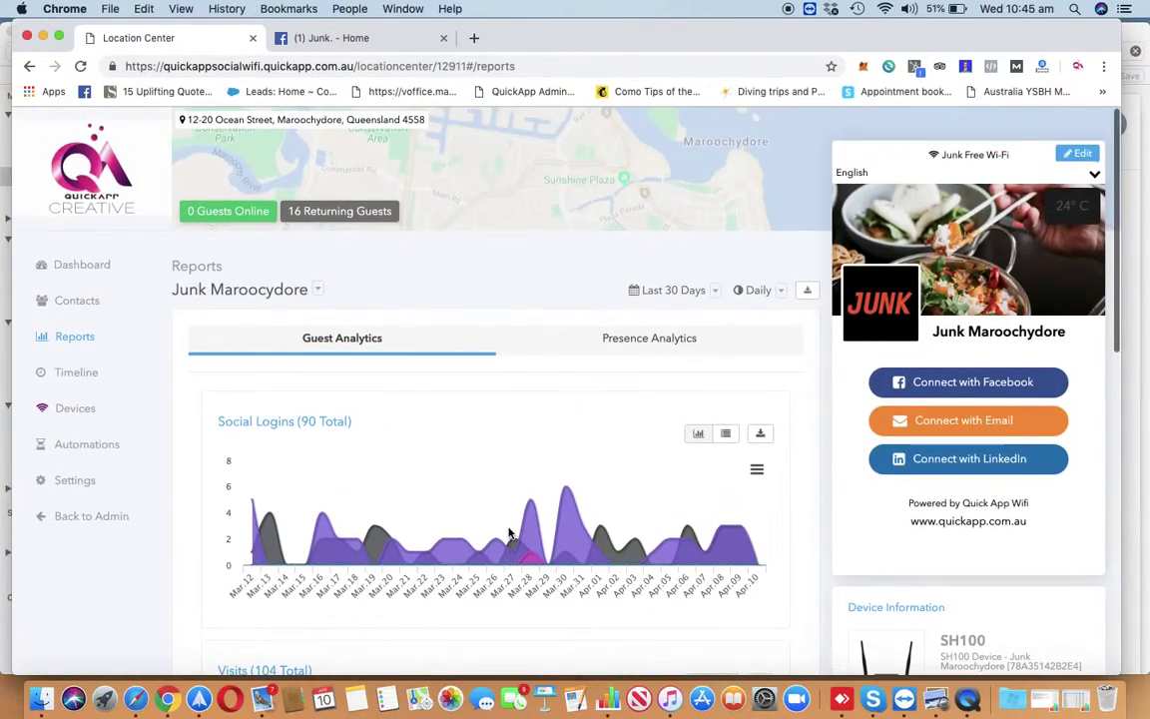
Open the Timeline of guest logins and scroll down through it.
click(38, 376)
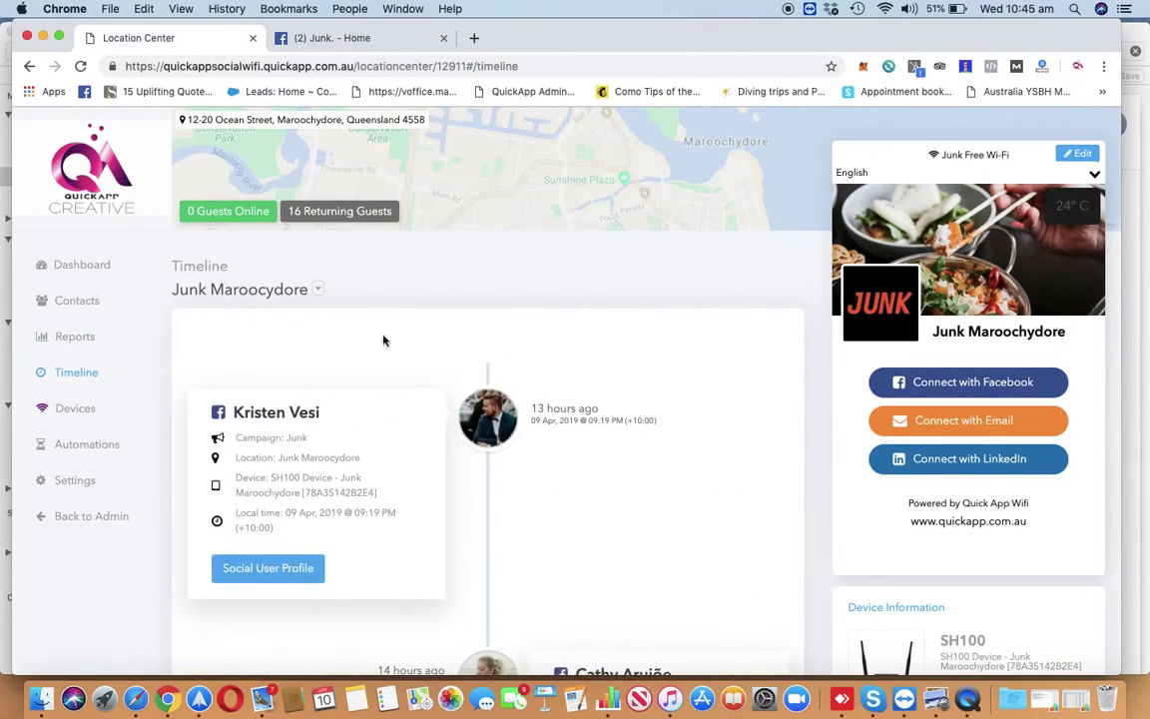
scroll(315, 445, down, 1)
scroll(316, 445, down, 2)
scroll(316, 444, down, 2)
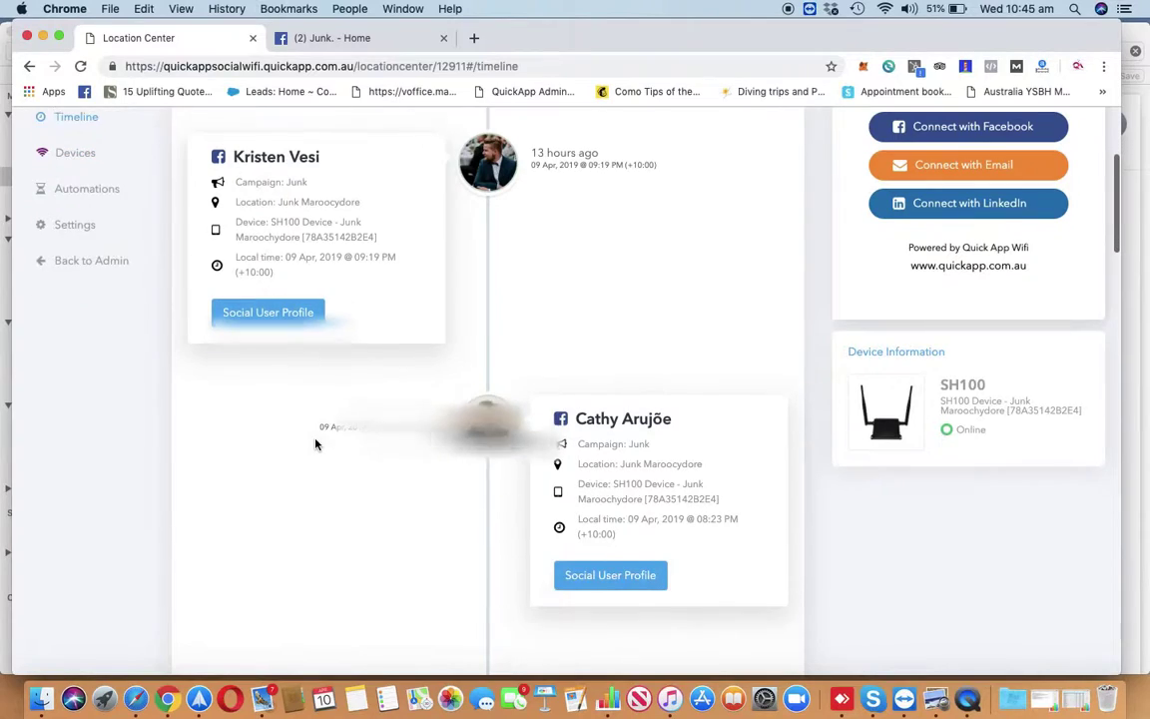
Review the second guest's connection details and automation history, then close their profile.
click(618, 552)
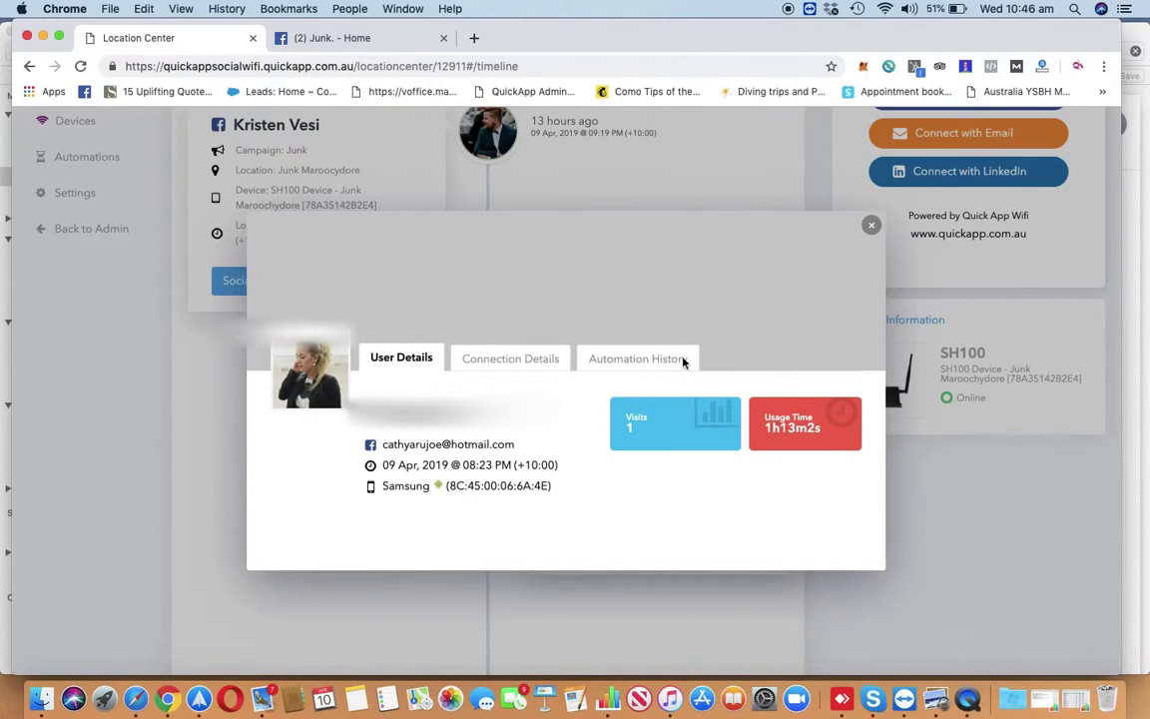
click(498, 366)
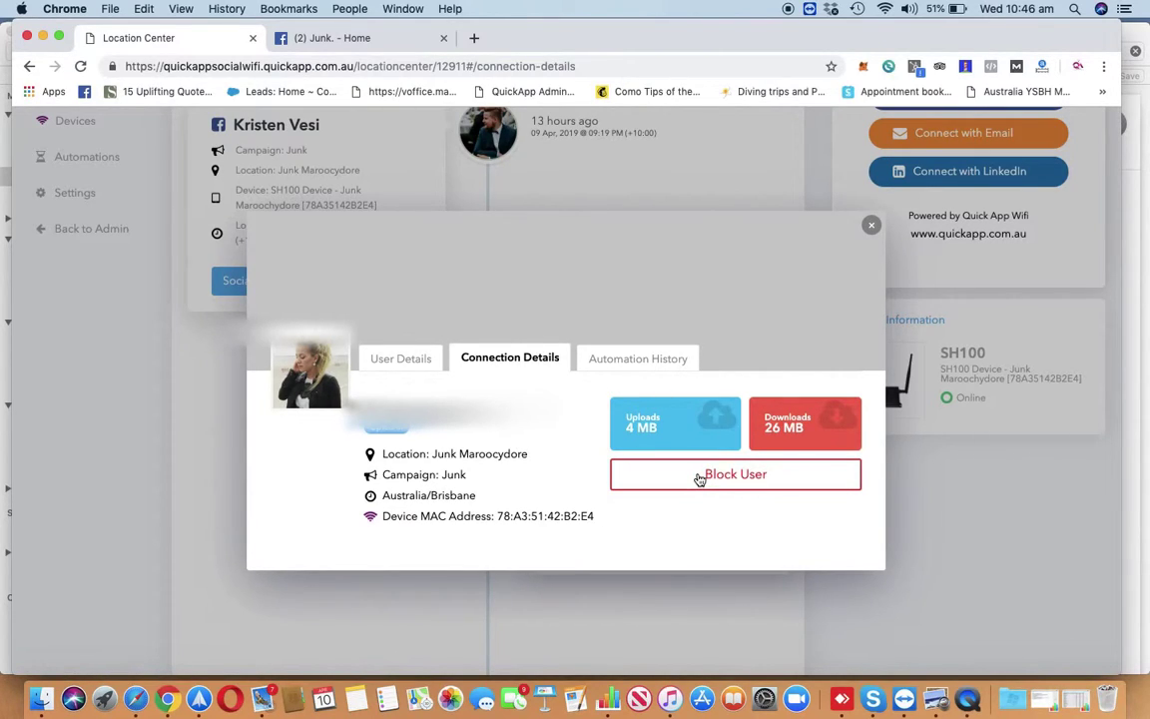
click(636, 359)
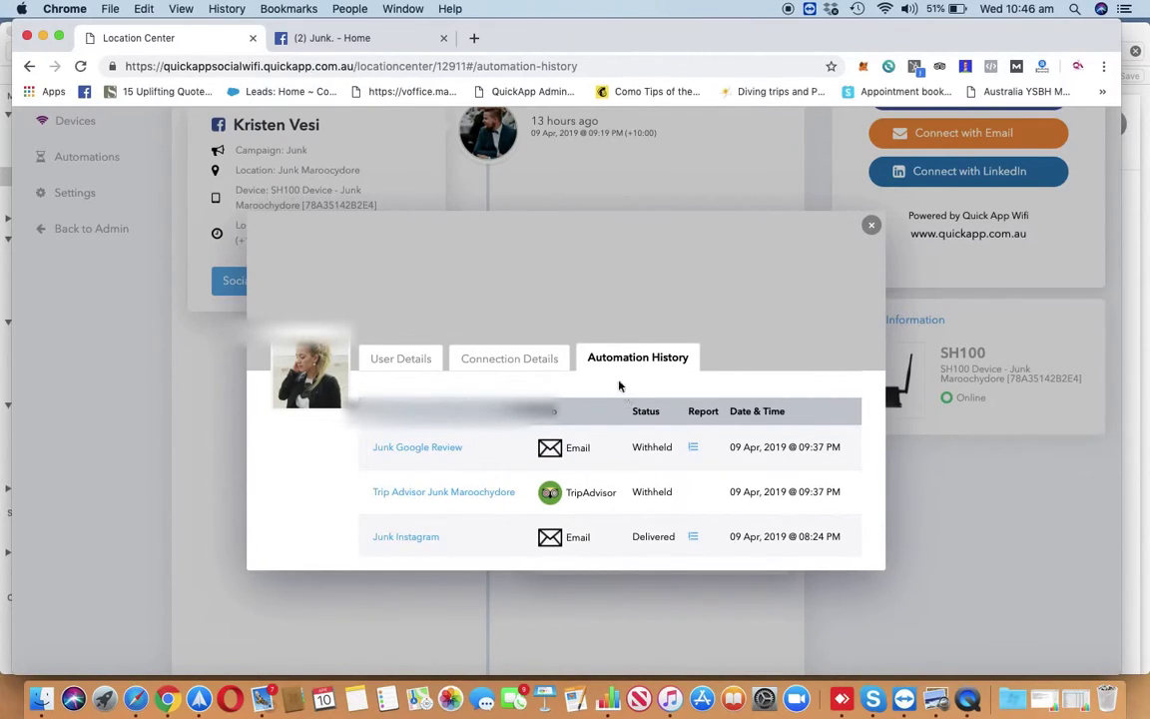
click(872, 224)
scroll(691, 263, up, 1)
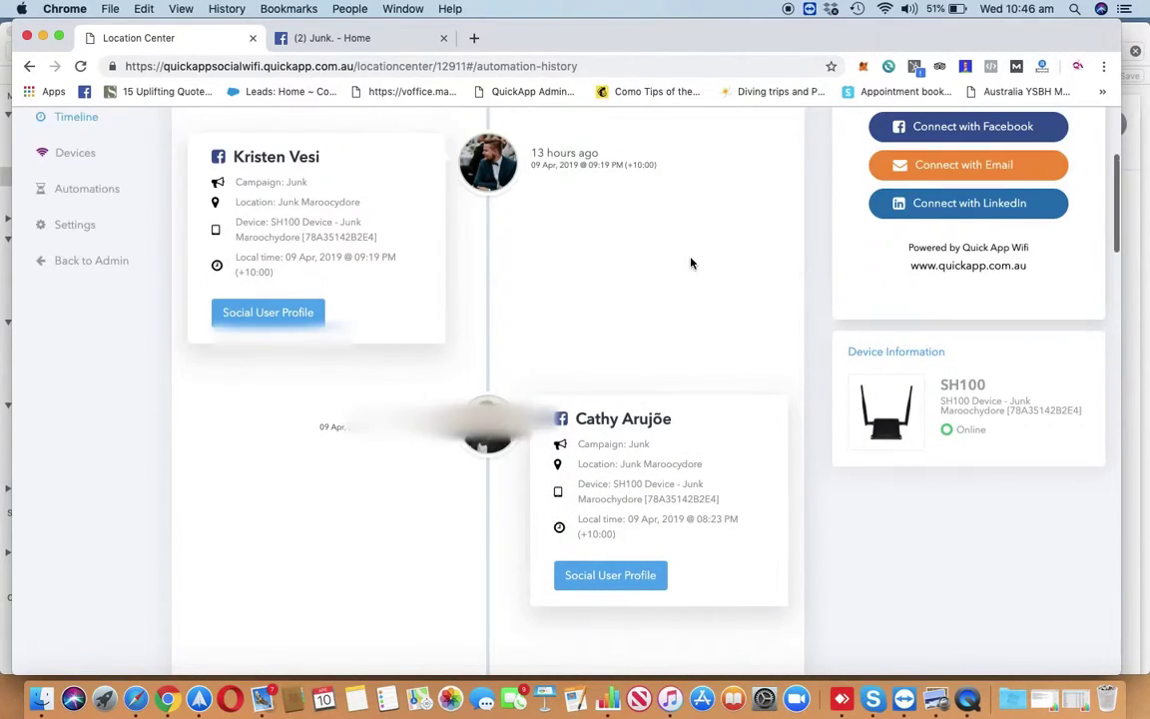
scroll(691, 262, up, 3)
Open Automations to see the four active automations, including TripAdvisor and MailChimp.
click(95, 255)
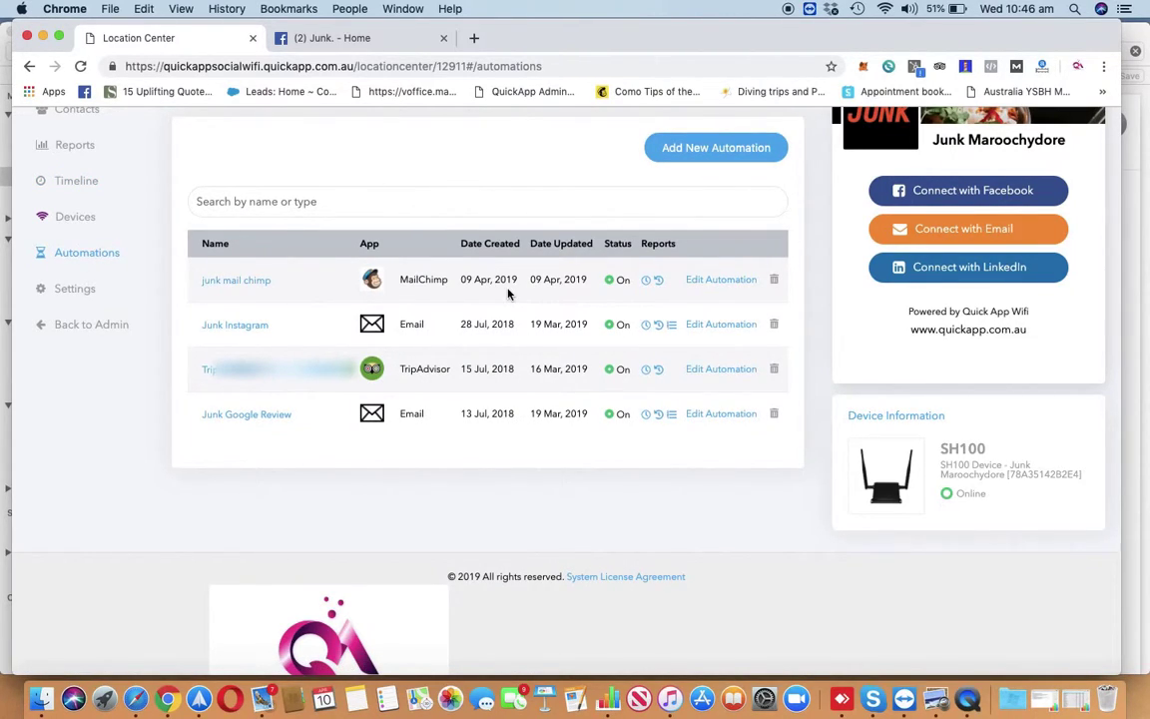
scroll(507, 293, up, 1)
scroll(505, 289, up, 1)
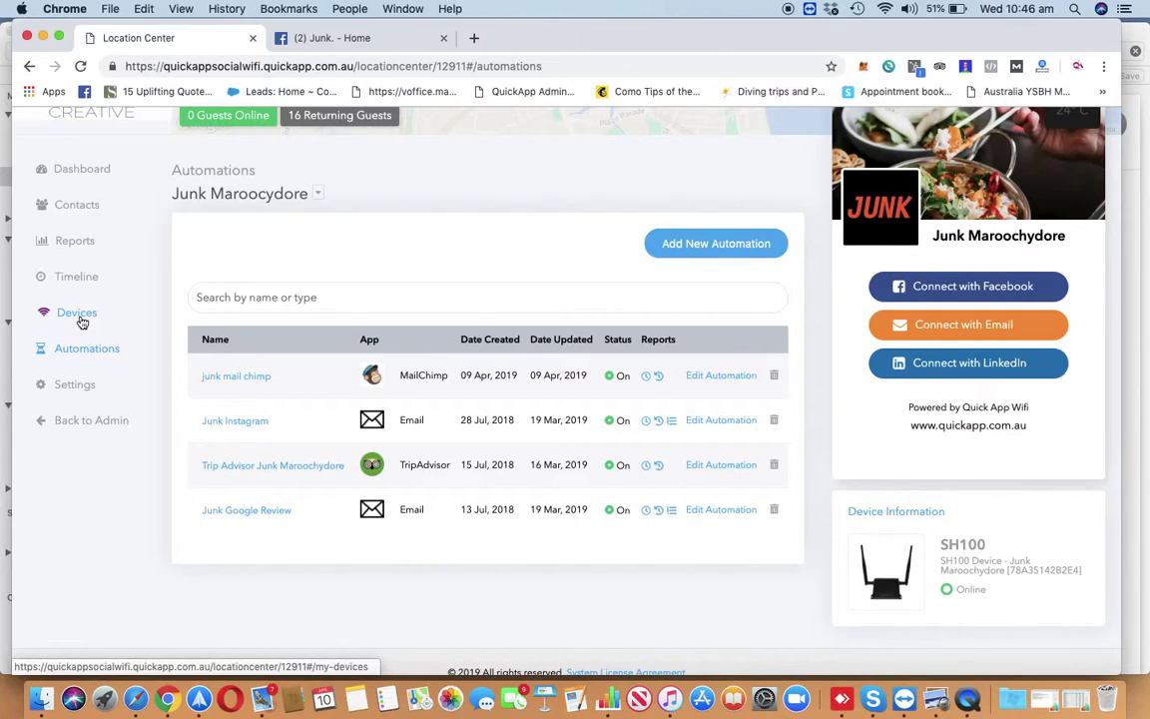
In the location's Session settings, toggle Session Time Limit on and back off.
click(66, 387)
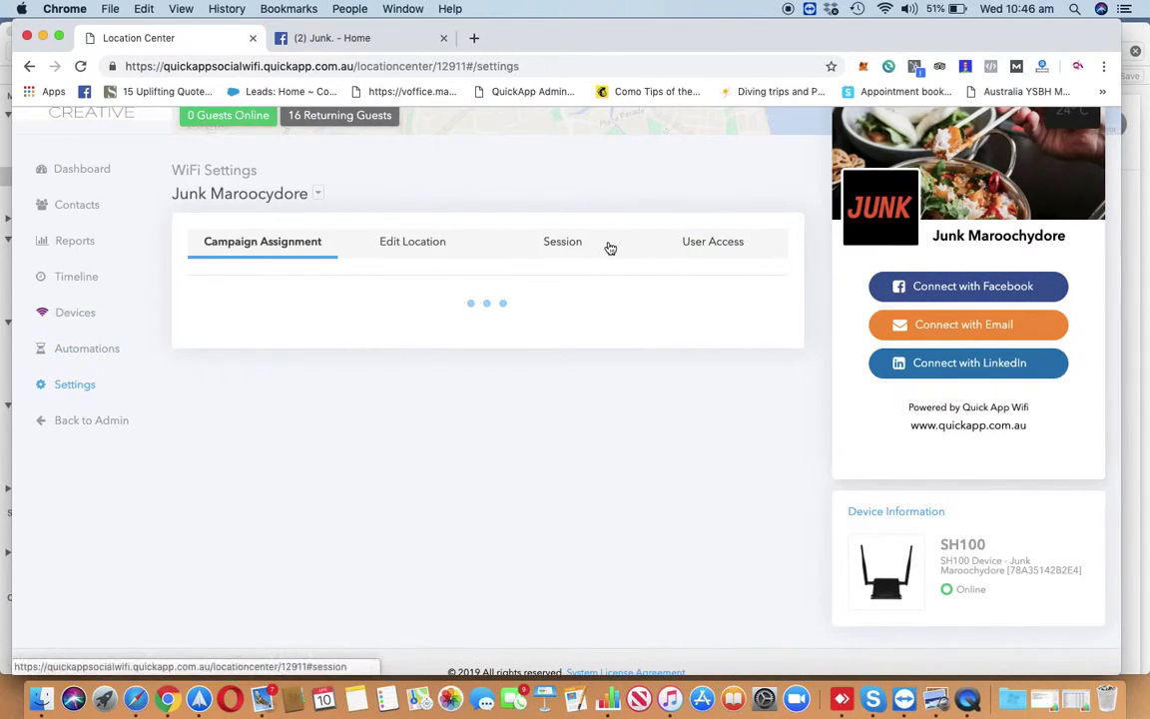
click(428, 246)
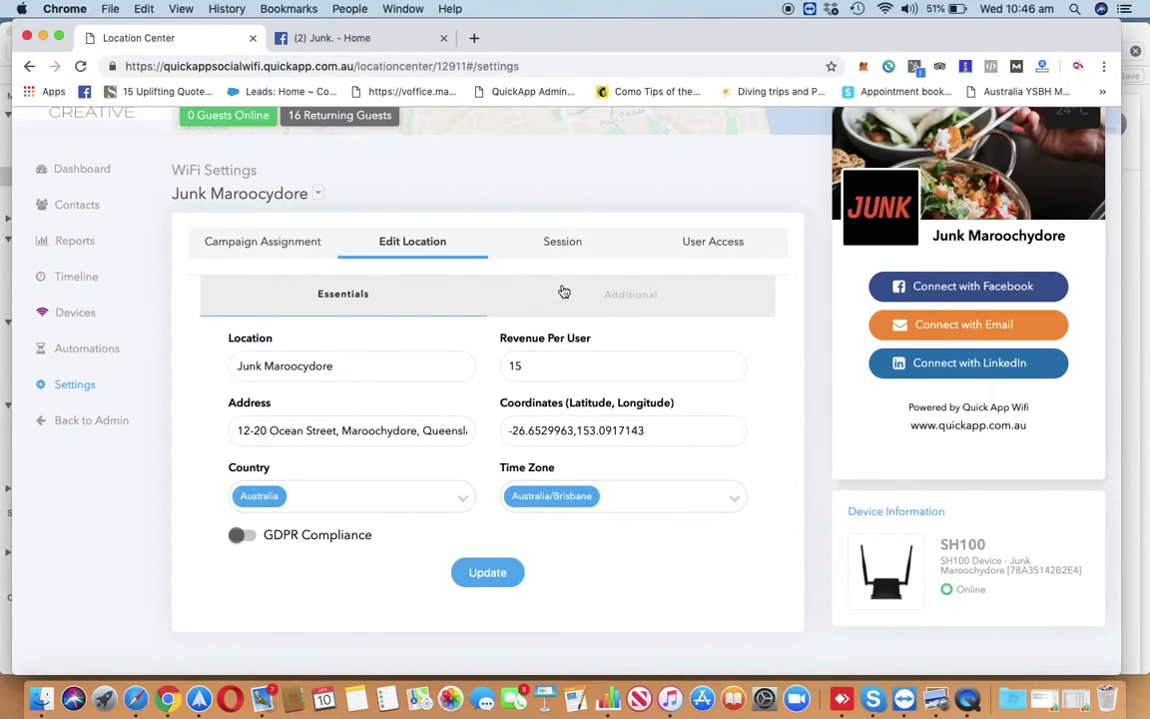
click(568, 246)
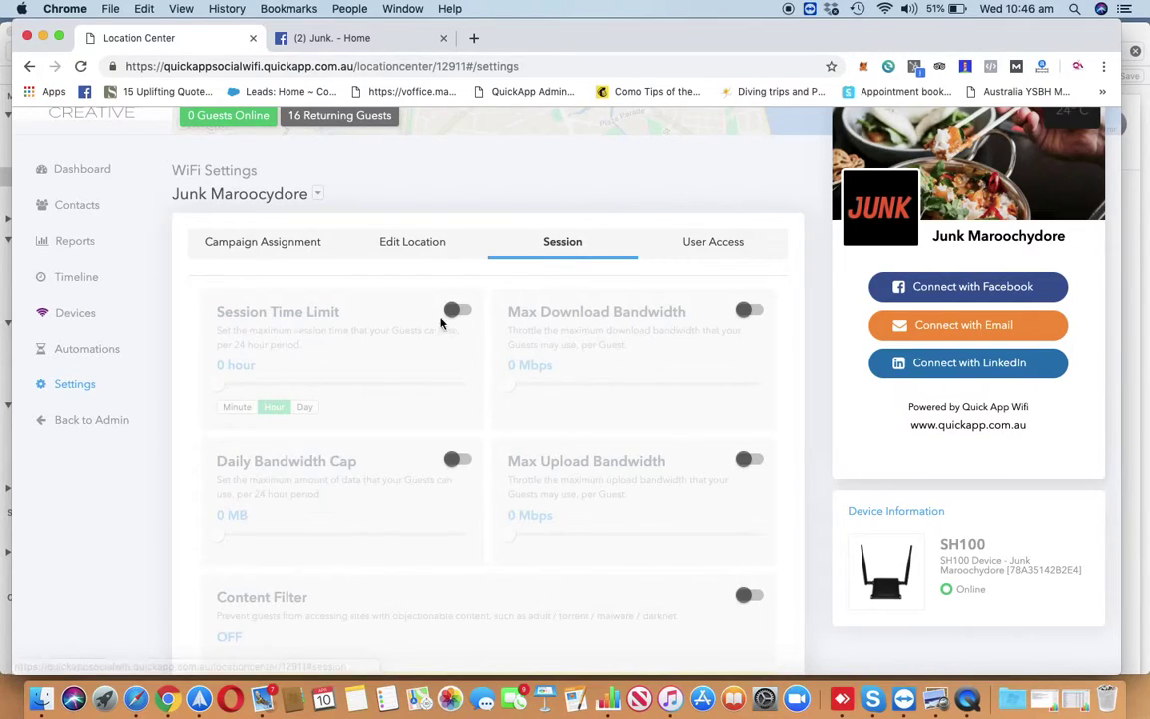
click(455, 310)
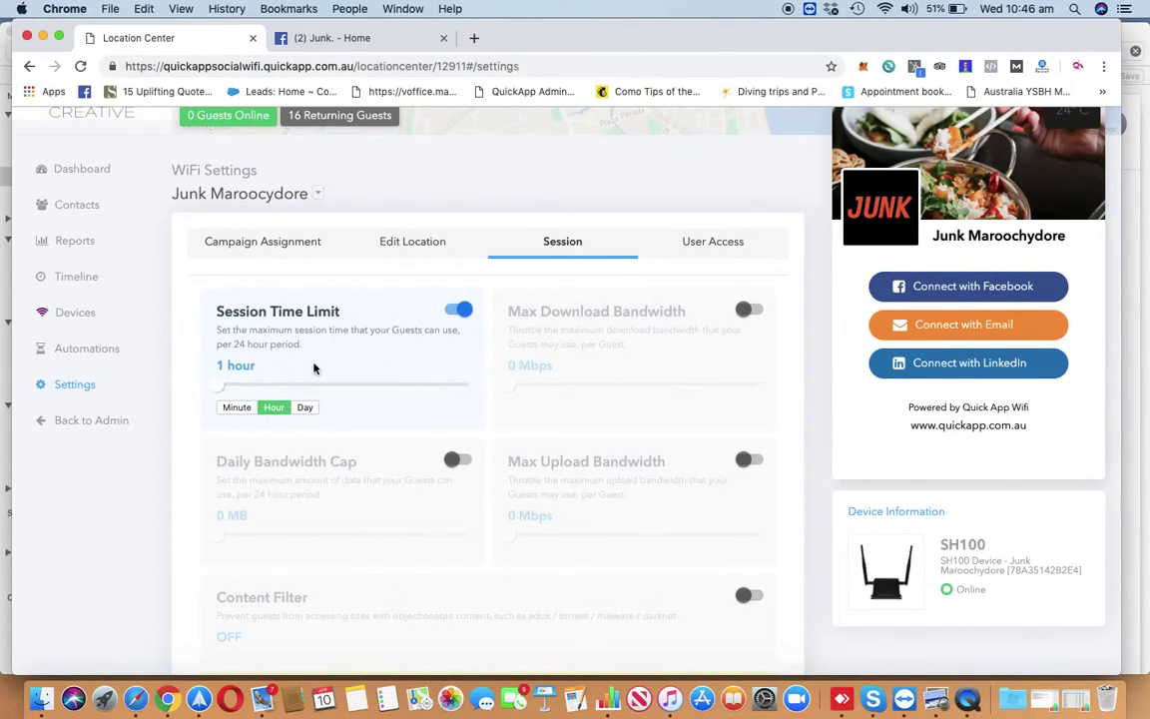
click(458, 310)
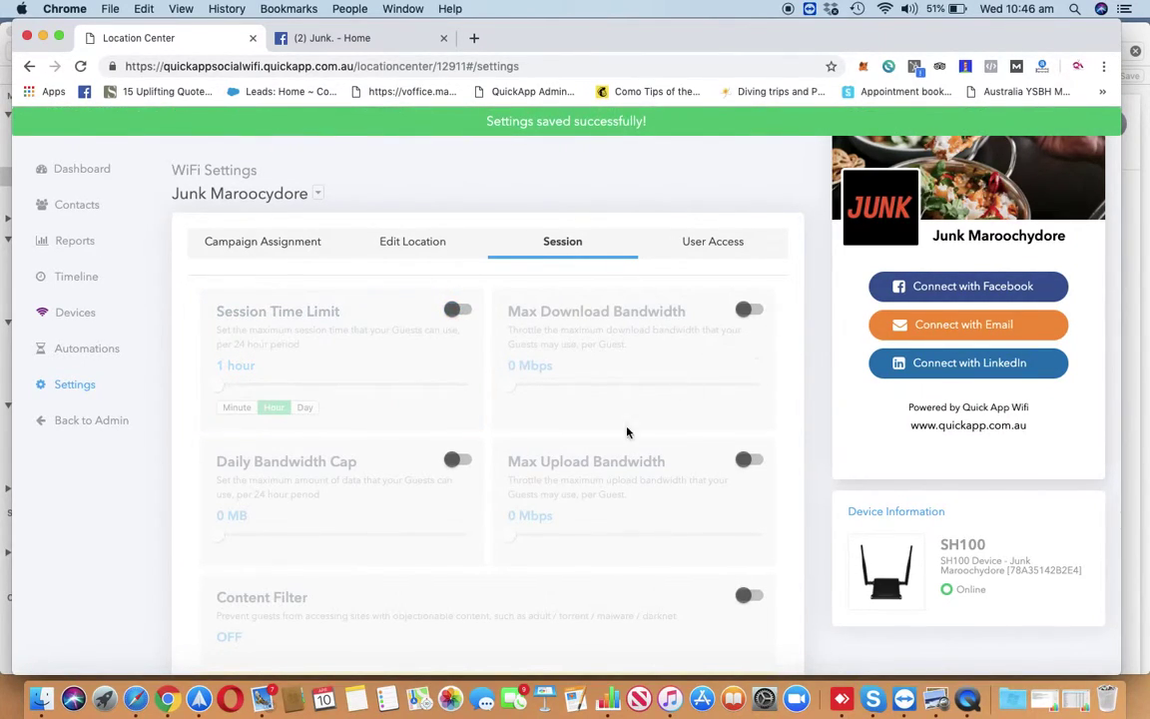
scroll(617, 438, down, 3)
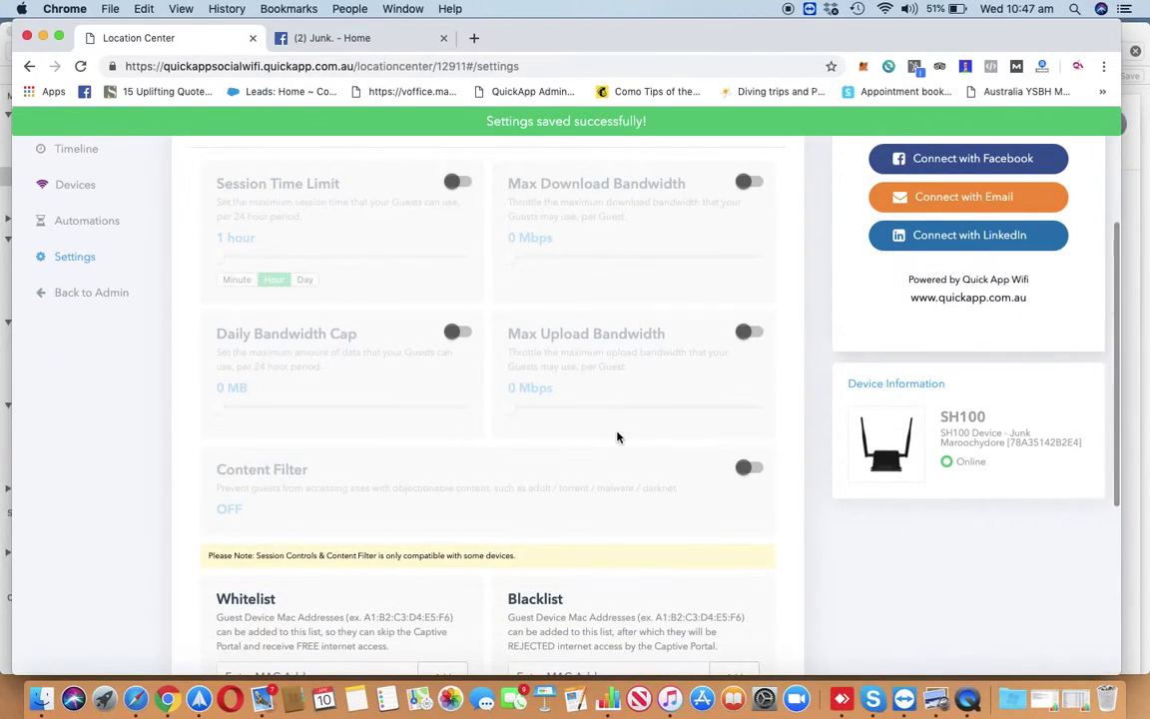
scroll(617, 438, up, 1)
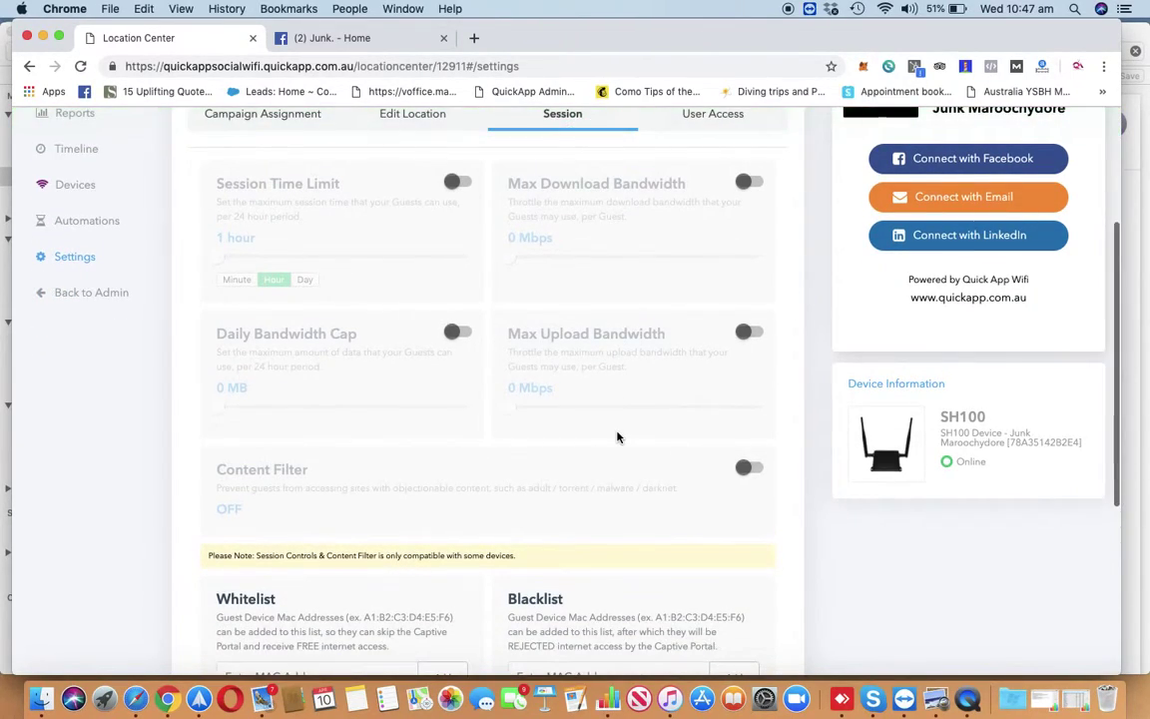
scroll(617, 438, up, 1)
scroll(617, 437, up, 1)
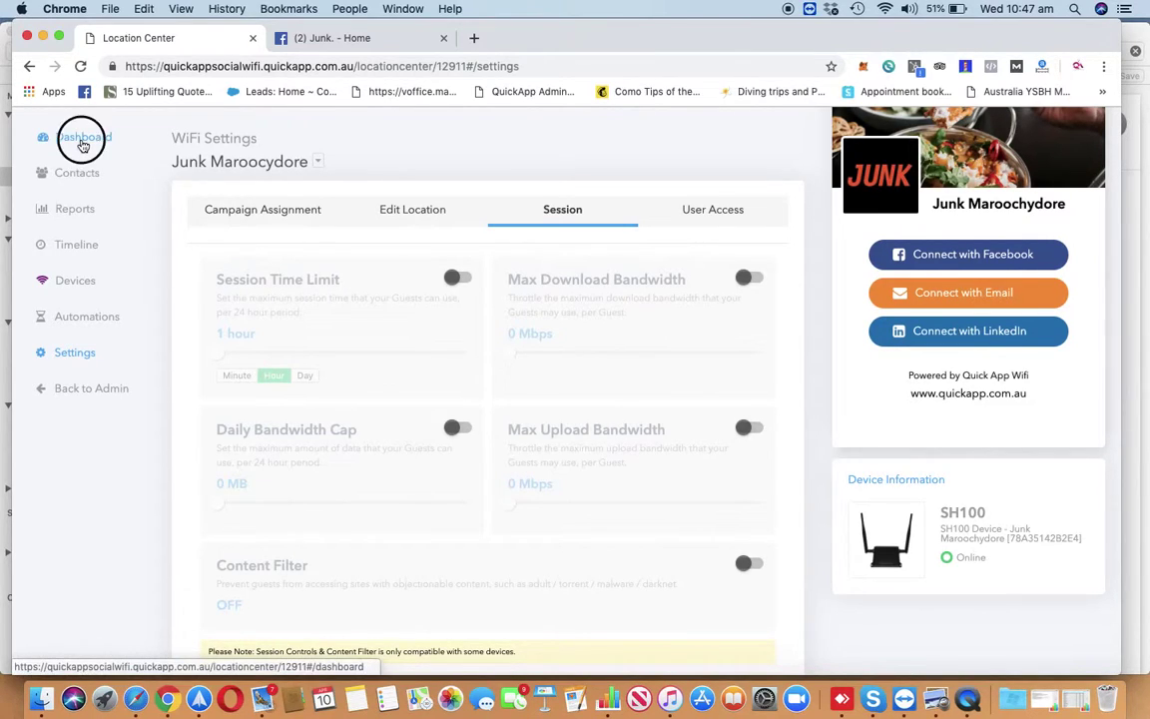
Return to the Dashboard showing 0 guests online, 78 total and 16 returning.
click(83, 140)
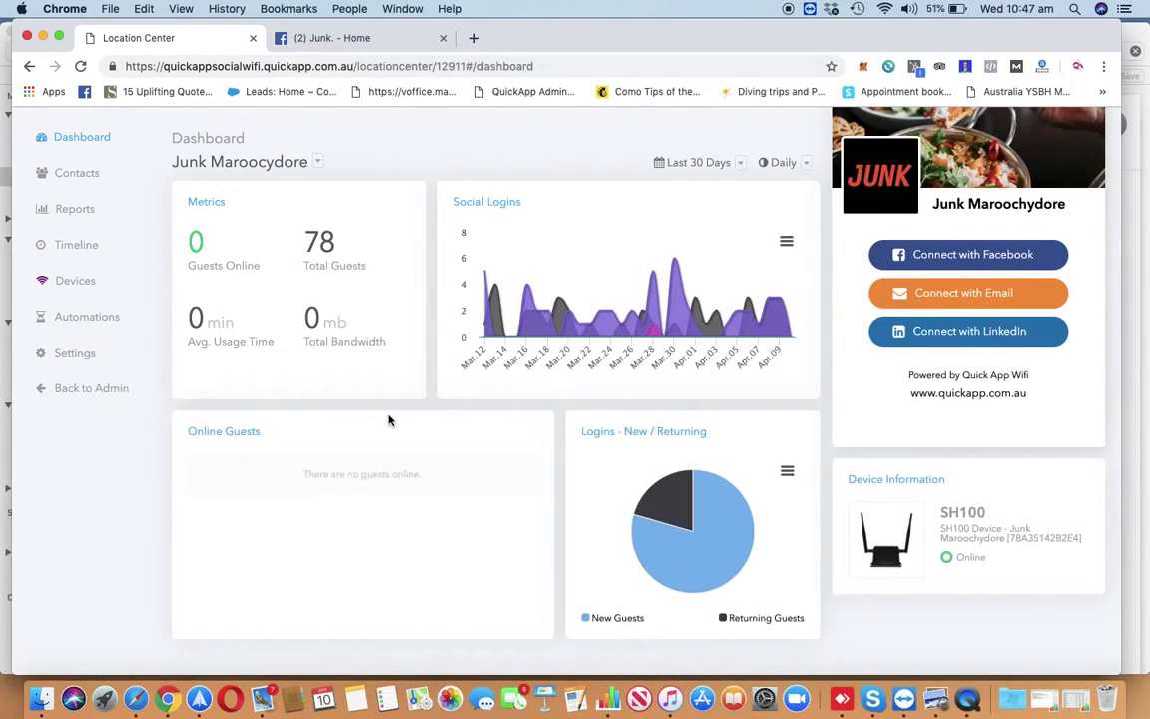
scroll(389, 420, up, 2)
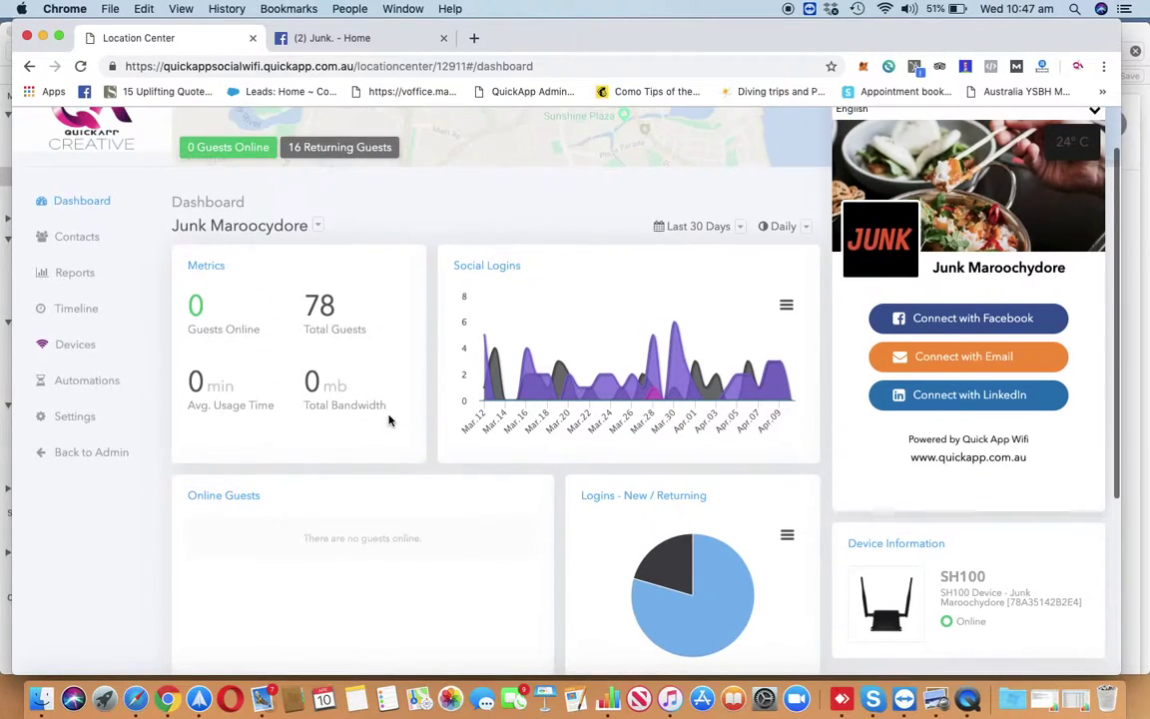
scroll(389, 421, up, 1)
scroll(389, 420, up, 1)
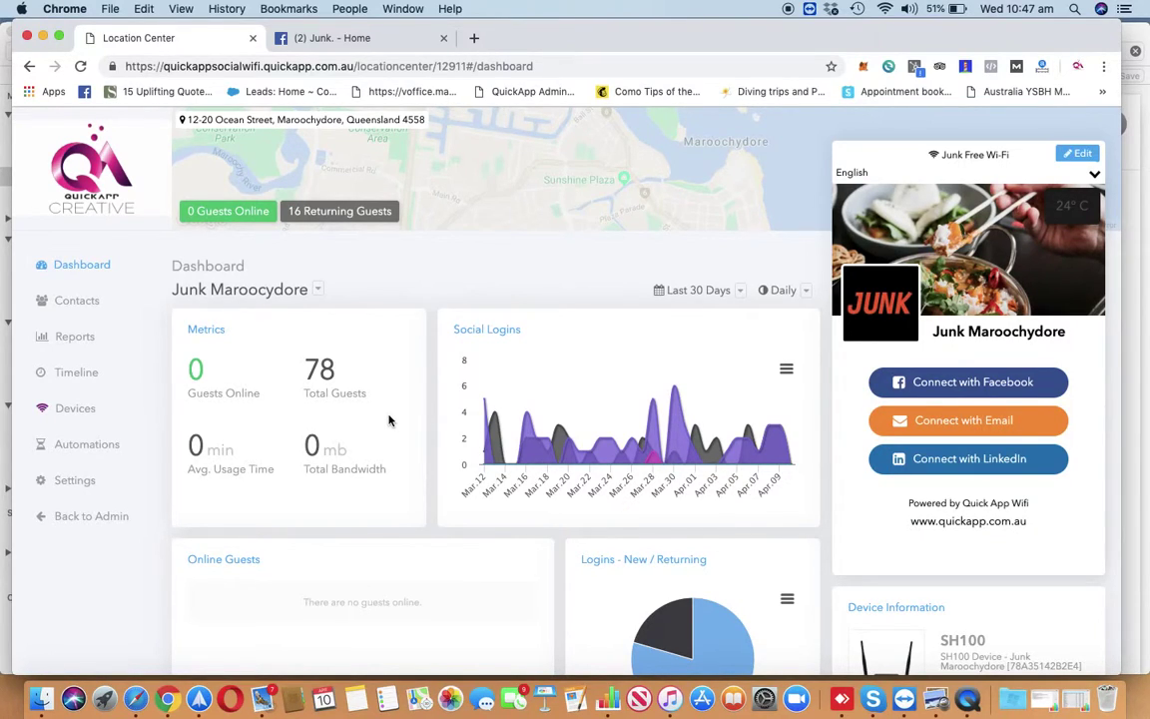
scroll(390, 420, down, 1)
scroll(389, 420, up, 1)
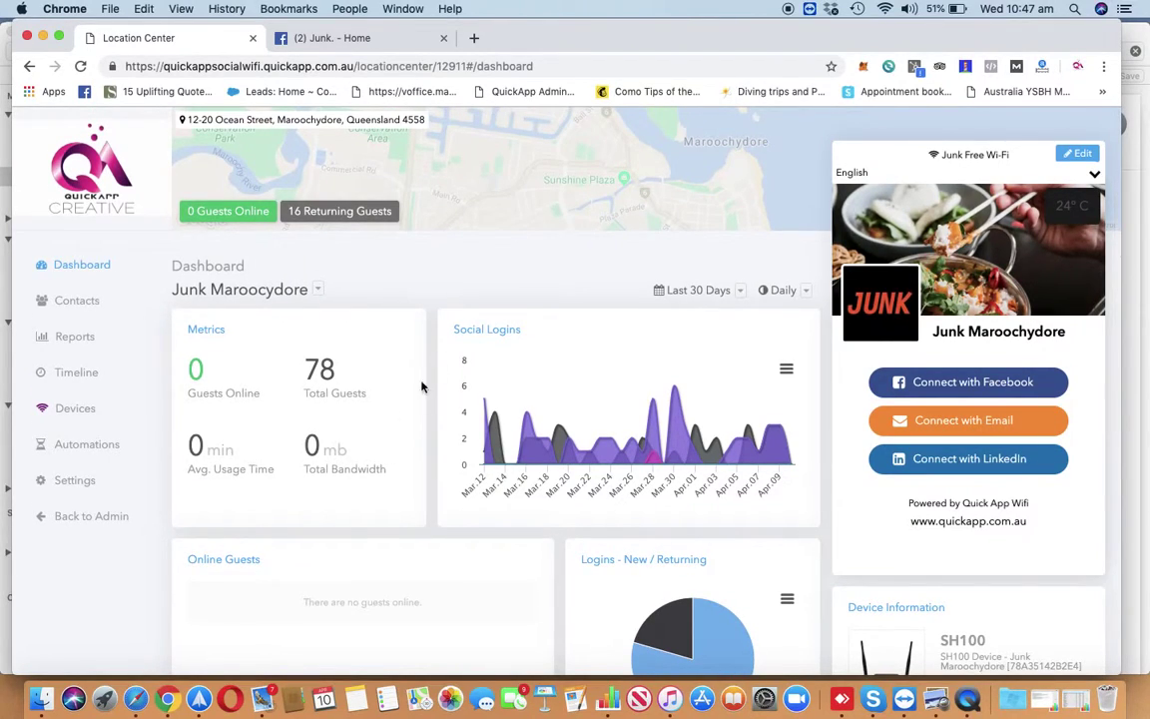